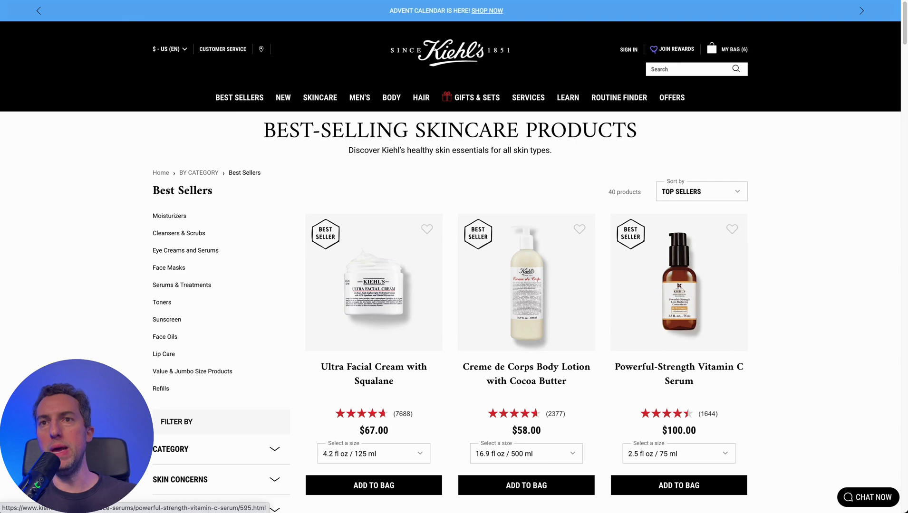
# Start SourceMogul tagging on the Kiehl's Best Sellers page and tag the title, image and price of Ultra Facial Cream with Squalane
pyautogui.scroll(-2, 451, 257)
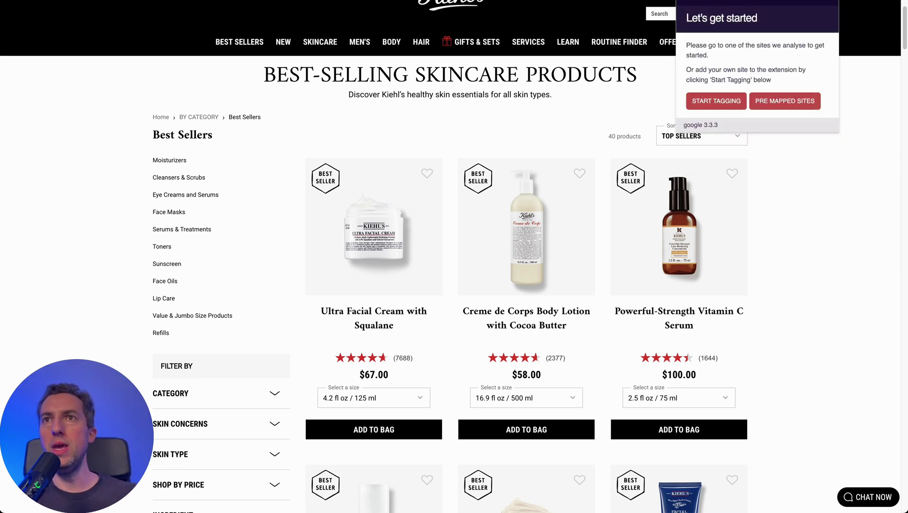
pyautogui.click(716, 101)
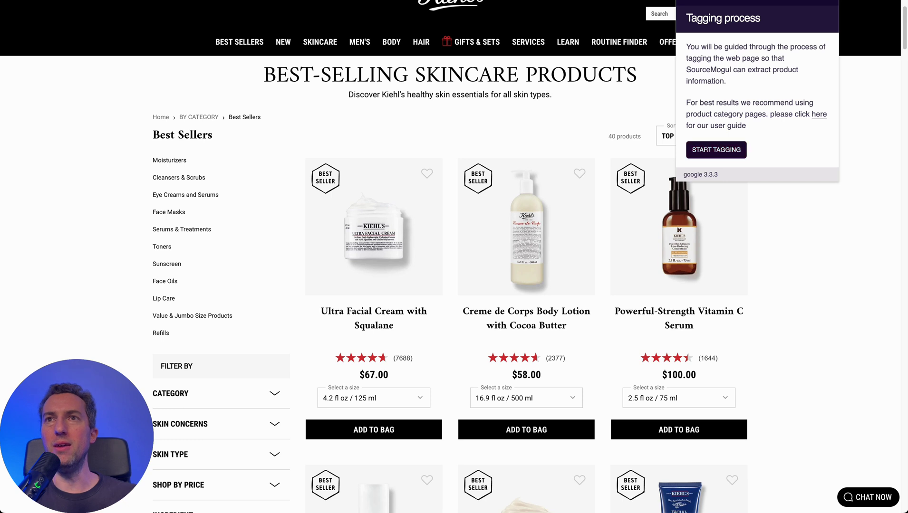
pyautogui.click(716, 150)
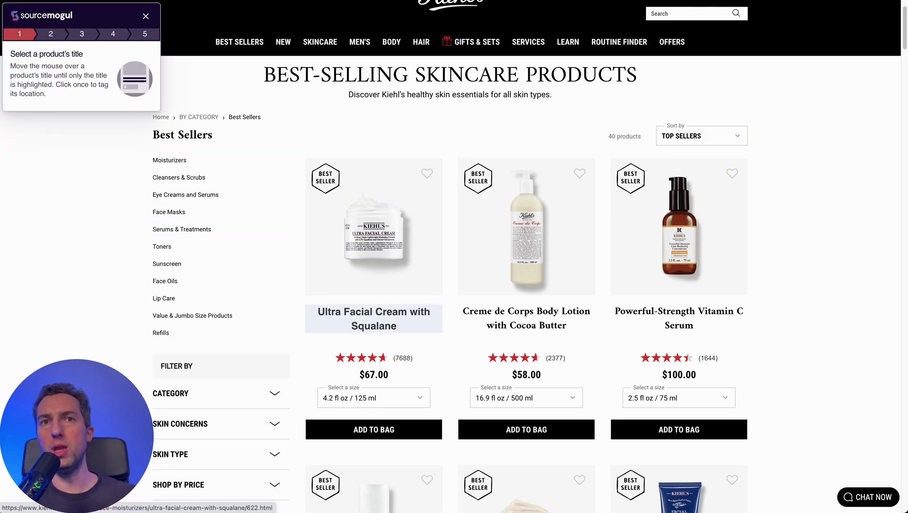
pyautogui.click(374, 319)
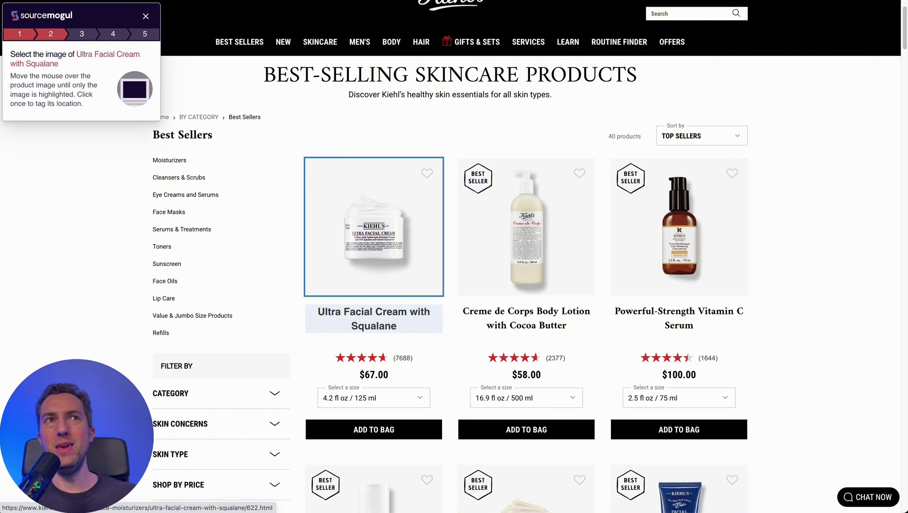
pyautogui.click(387, 247)
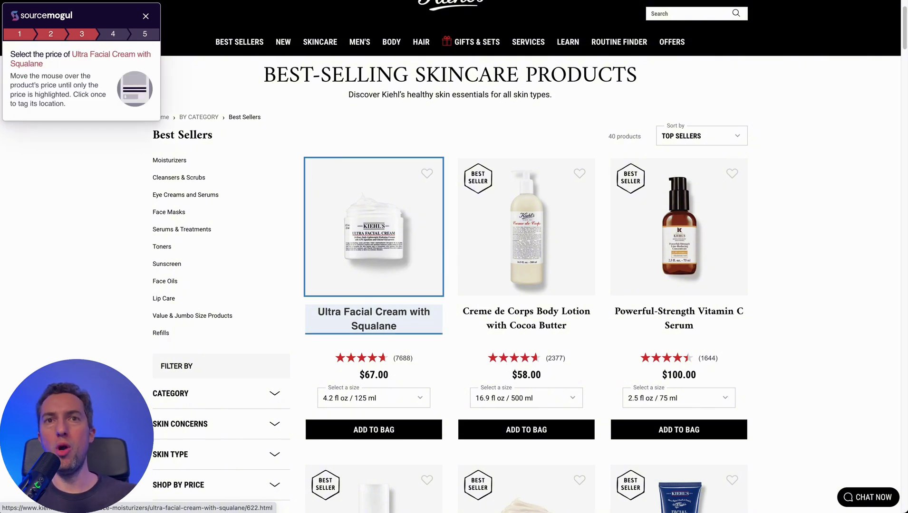
pyautogui.click(374, 375)
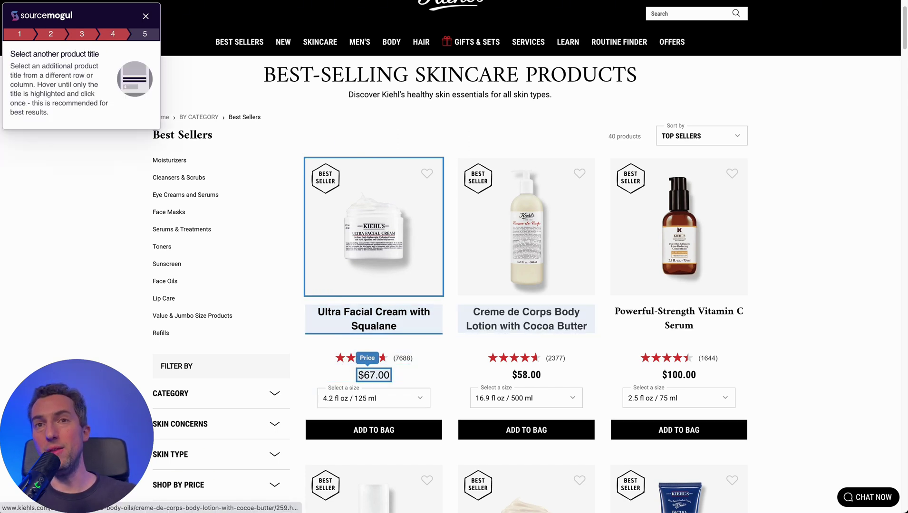
# Tag Creme de Corps Body Lotion with Cocoa Butter as the second product title, accept the results and finish tagging the site
pyautogui.click(527, 319)
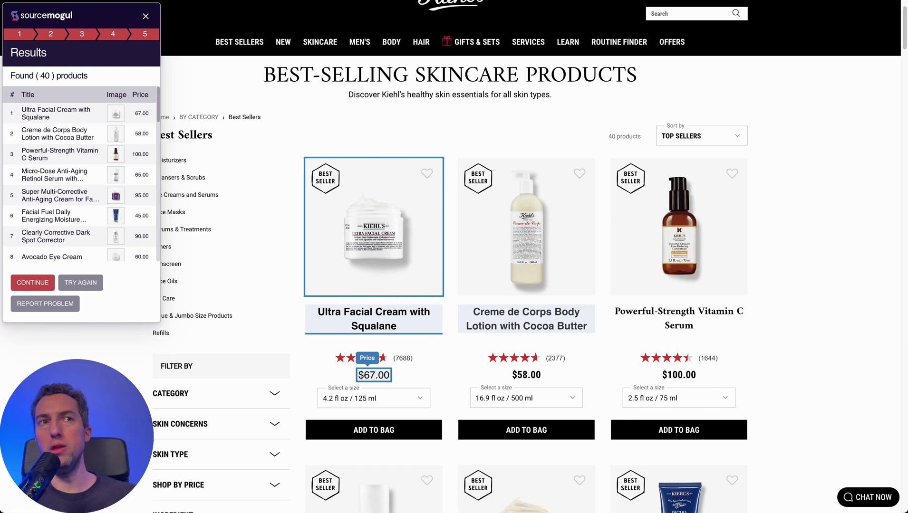
pyautogui.click(32, 282)
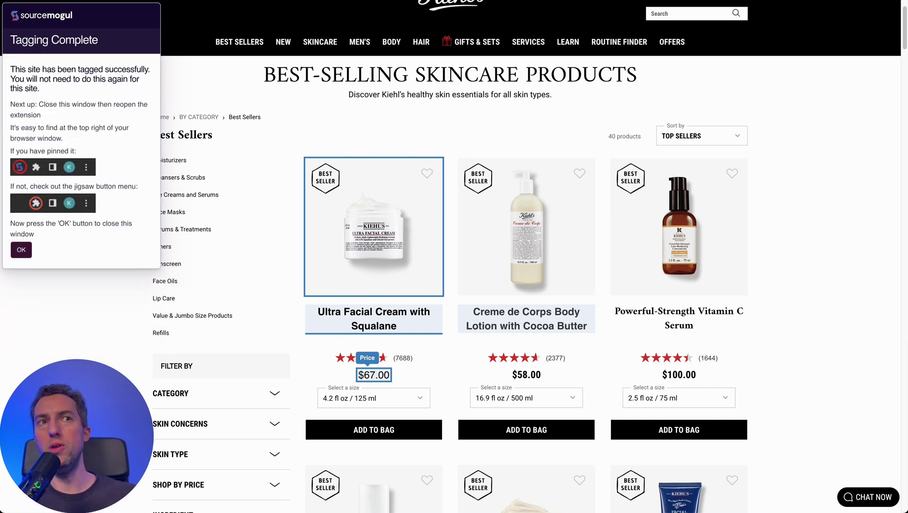
pyautogui.click(21, 249)
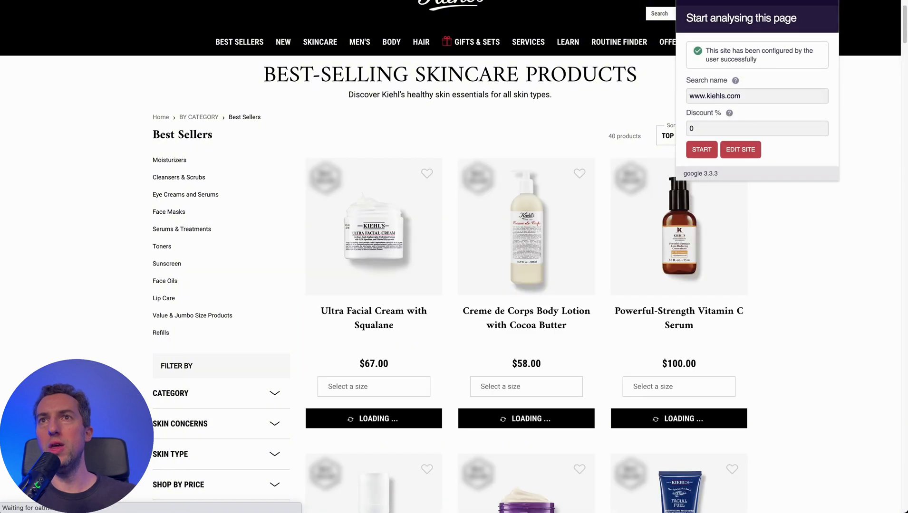
pyautogui.click(755, 128)
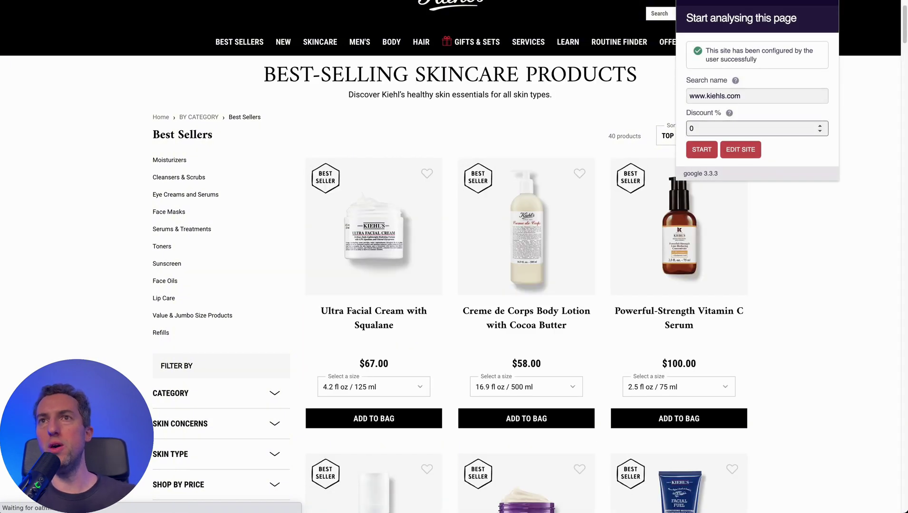
pyautogui.write('30')
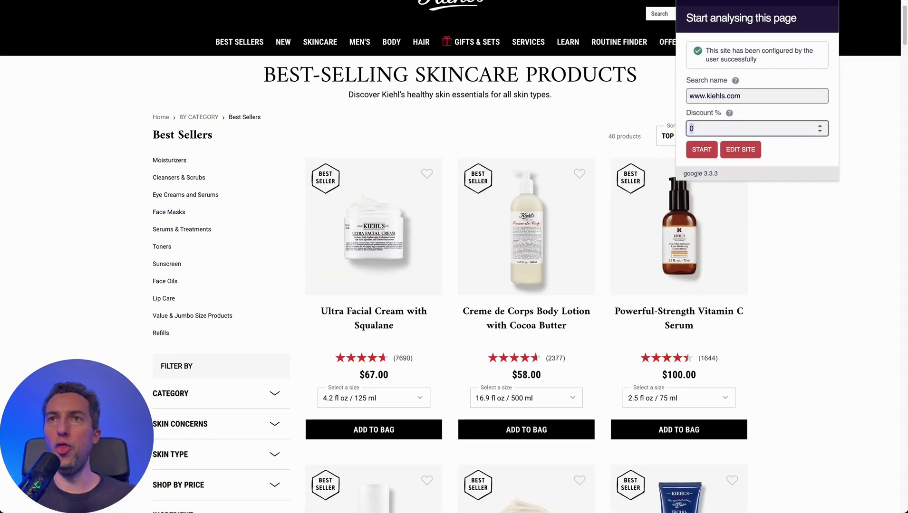
pyautogui.click(702, 151)
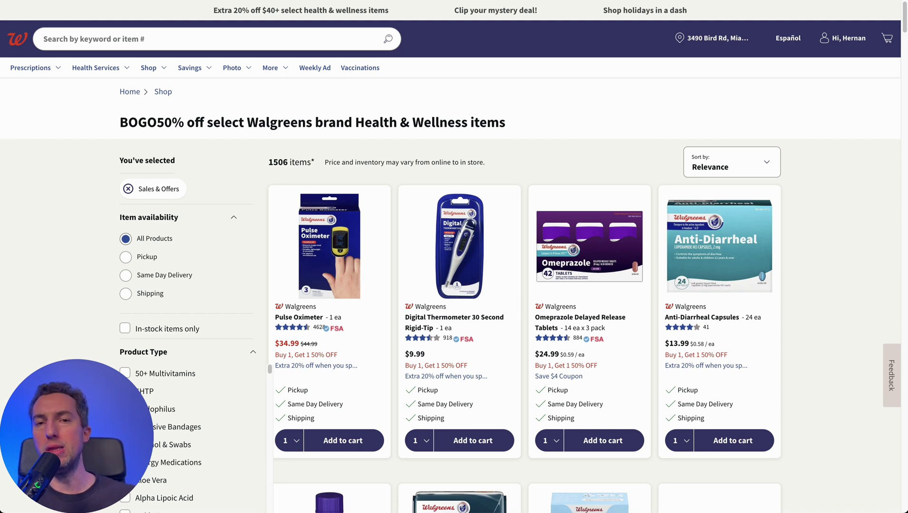
# Open the Walgreens Weekly Ad and examine the promotions in its Weekly Ad Home section
pyautogui.scroll(-3, 454, 257)
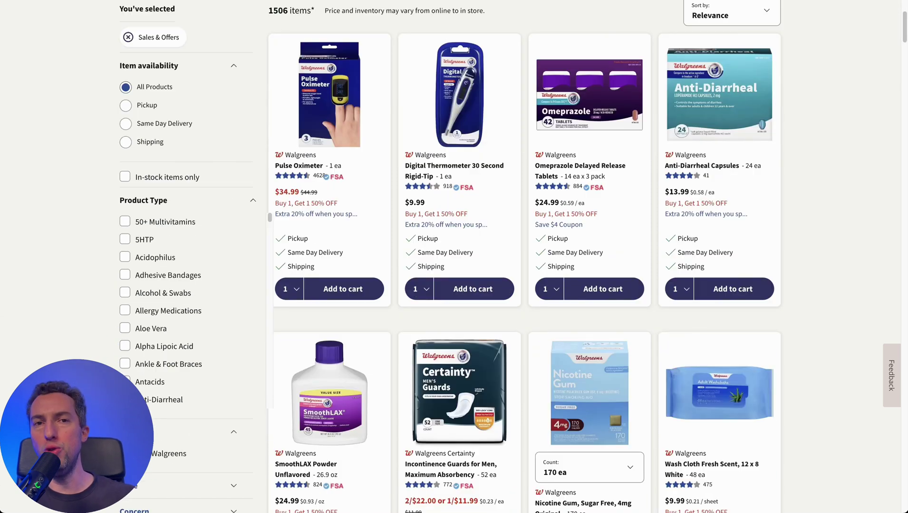
pyautogui.scroll(-14, 454, 257)
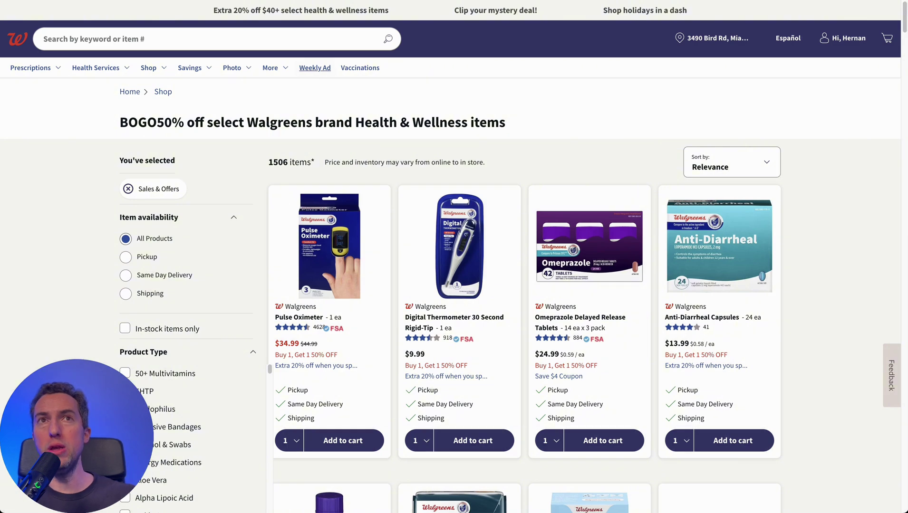
pyautogui.click(315, 68)
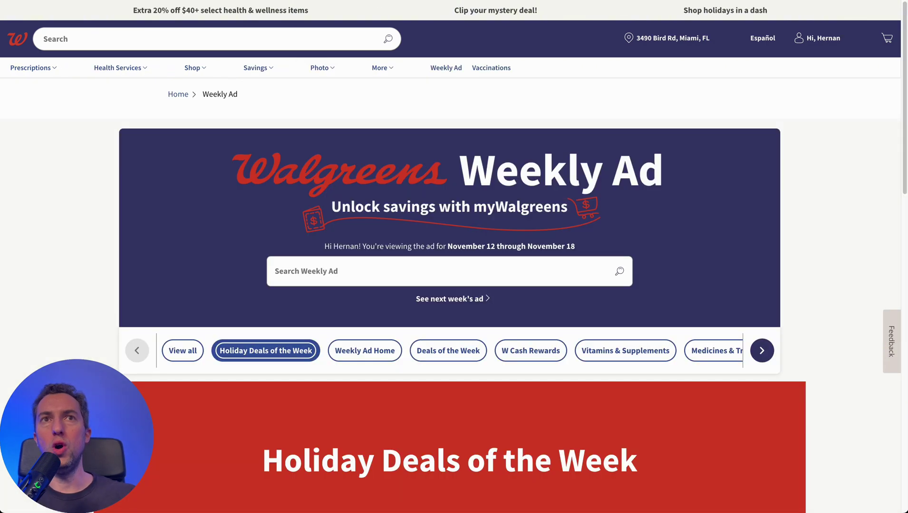
pyautogui.scroll(-10, 450, 257)
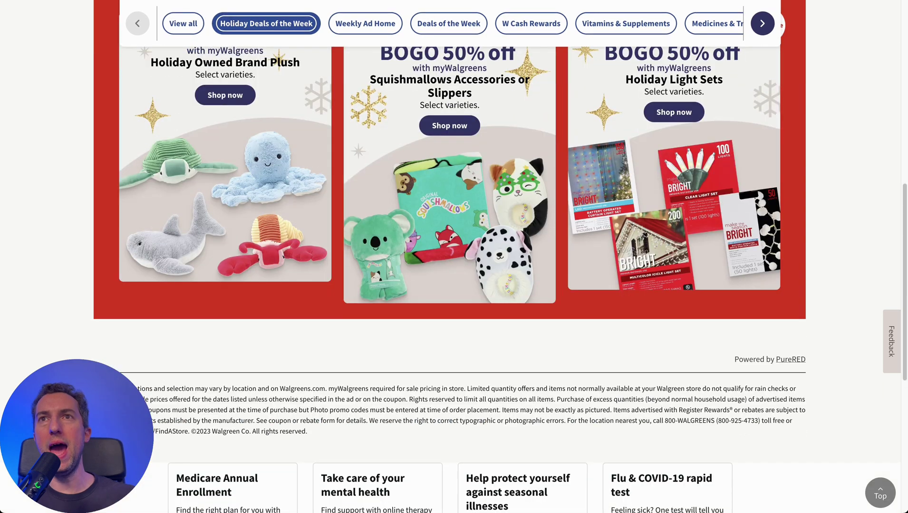
pyautogui.click(365, 23)
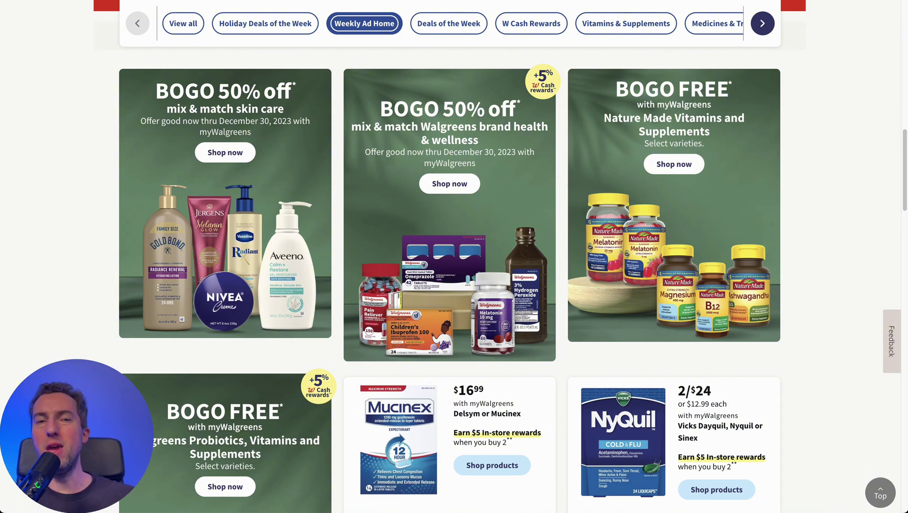
pyautogui.scroll(-1, 449, 257)
pyautogui.scroll(4, 449, 256)
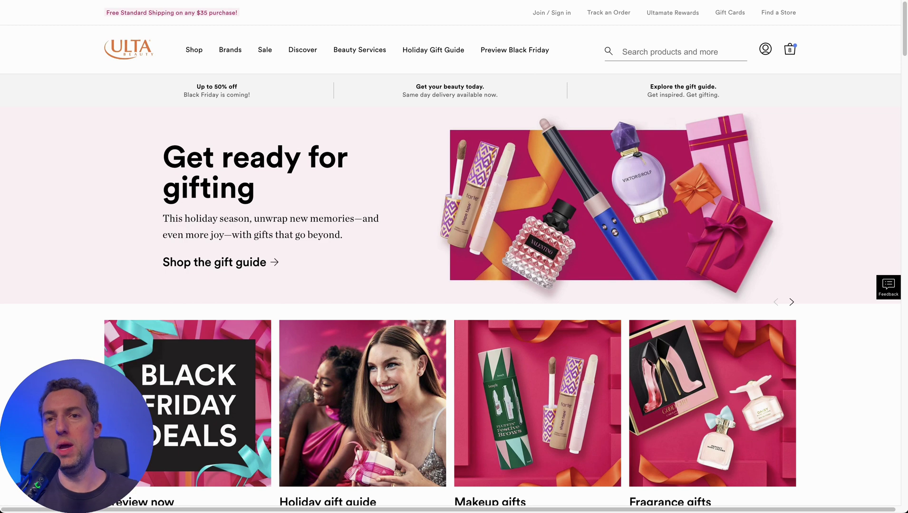
# Open the Black Friday deals preview from the Ulta Beauty home page
pyautogui.scroll(-5, 191, 214)
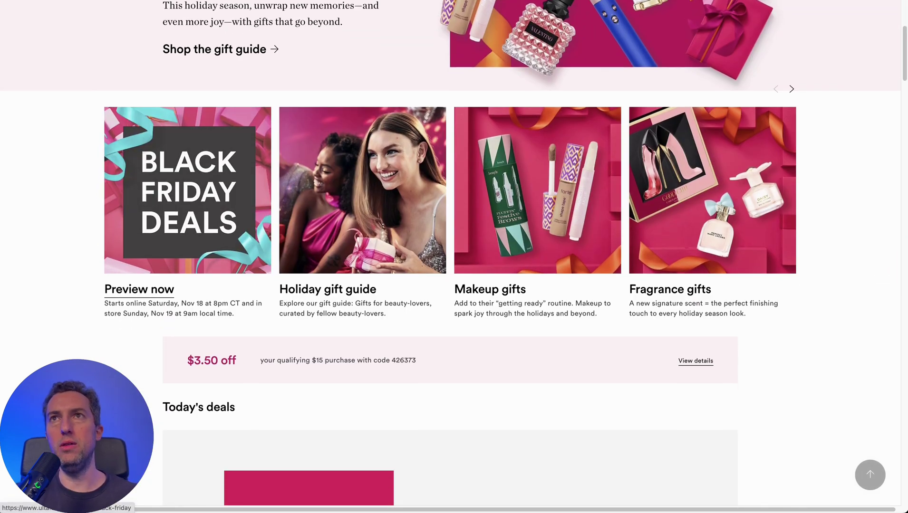
pyautogui.click(138, 290)
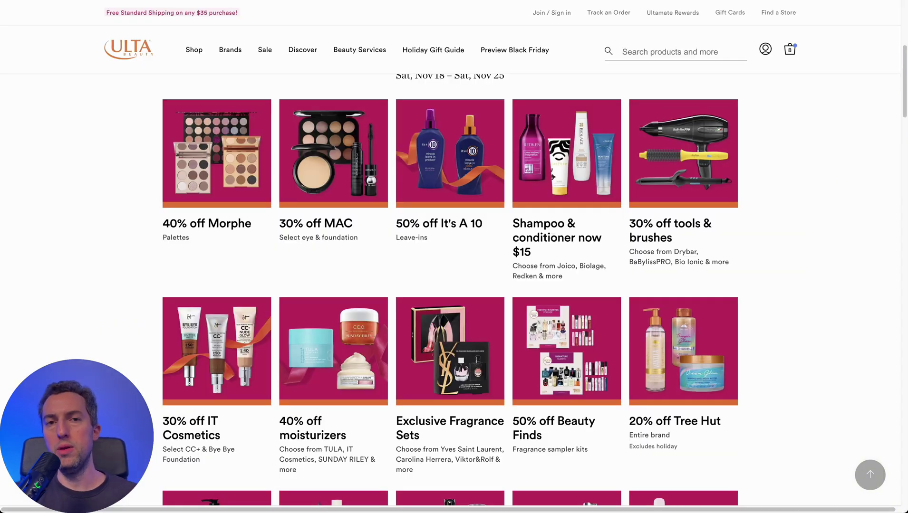
pyautogui.scroll(2, 450, 237)
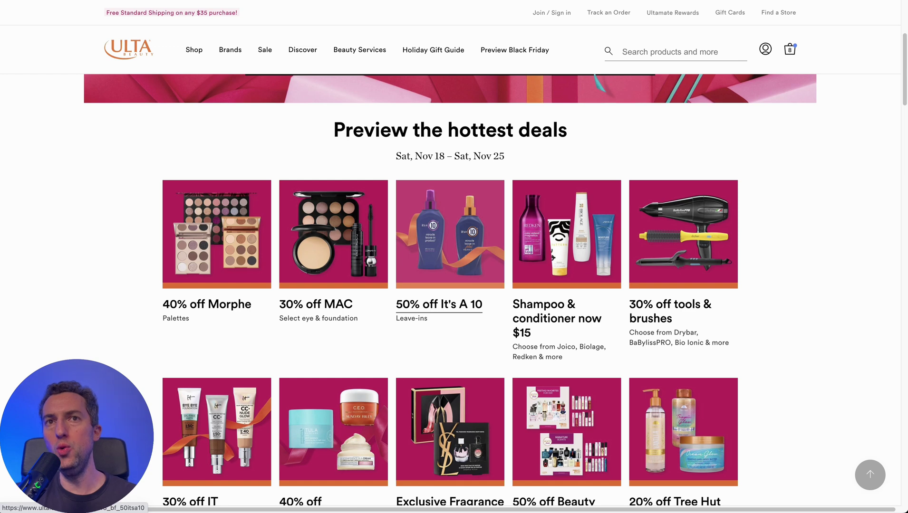
# Open the 50% off It's A 10, 50% off Beauty Finds and 50% off Sexy Hair deals in new tabs
pyautogui.rightClick(451, 248)
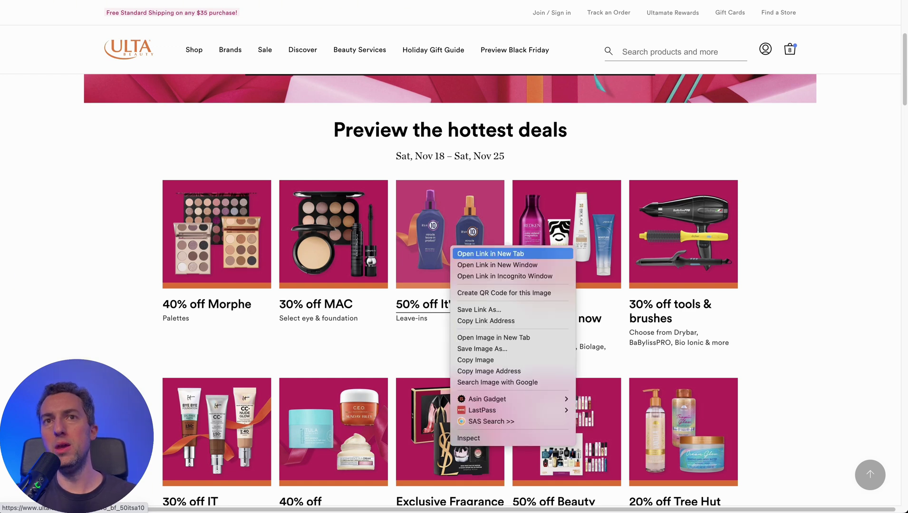
pyautogui.click(490, 254)
pyautogui.scroll(-5, 523, 254)
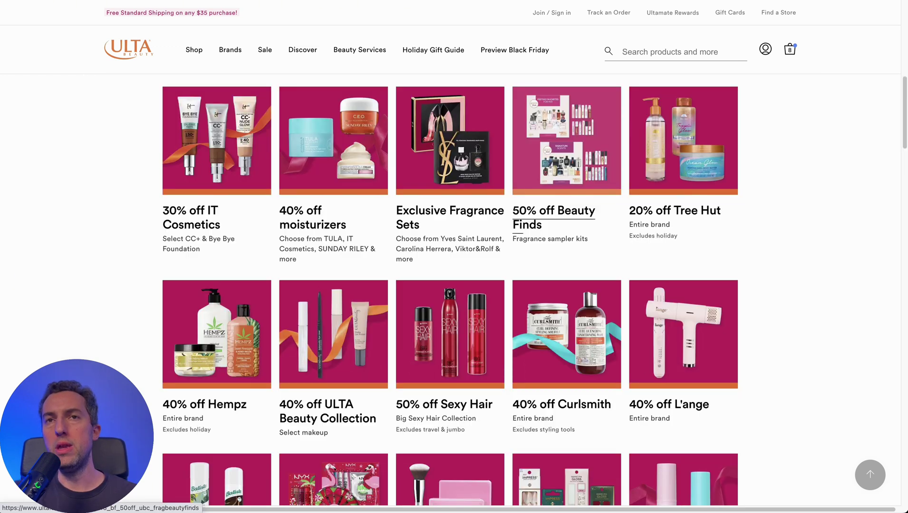
pyautogui.rightClick(557, 169)
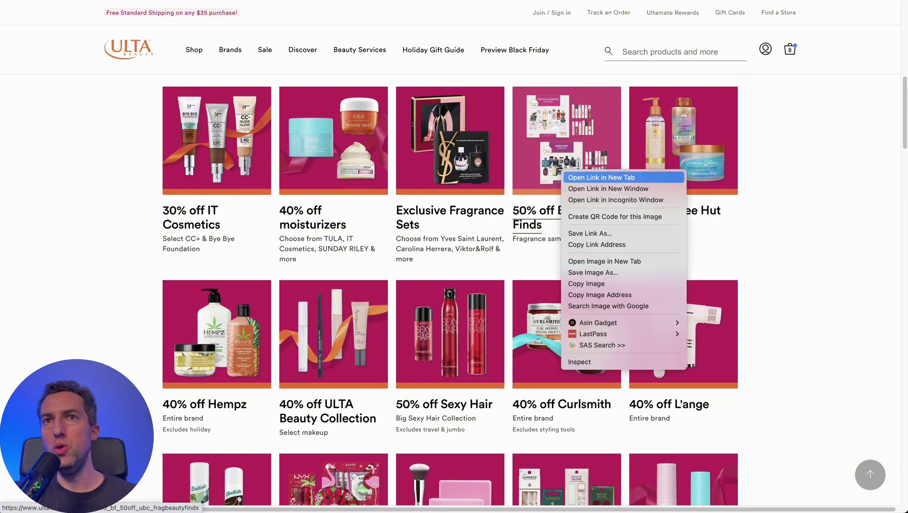
pyautogui.click(573, 176)
pyautogui.scroll(-3, 446, 247)
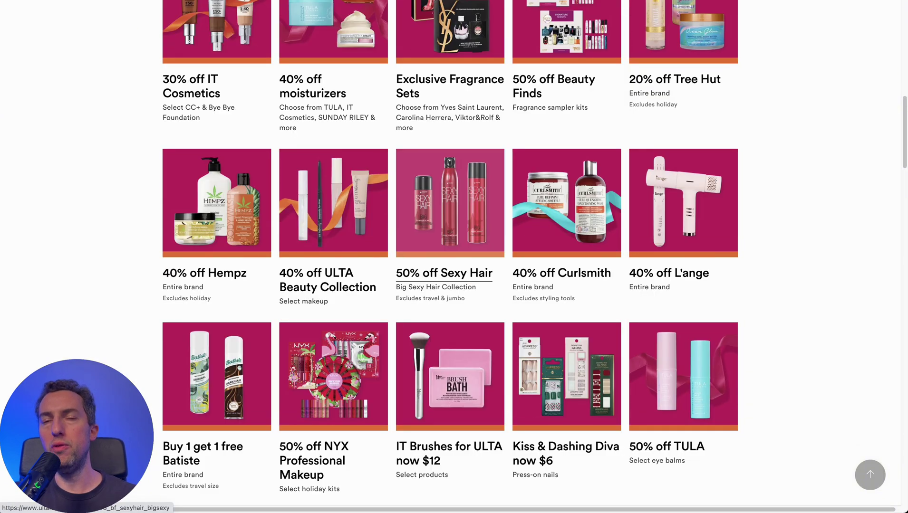
pyautogui.rightClick(451, 221)
pyautogui.click(470, 230)
# Open the Buy 1 get 1 free Batiste and 50% off TULA deals in new tabs
pyautogui.scroll(-2, 450, 238)
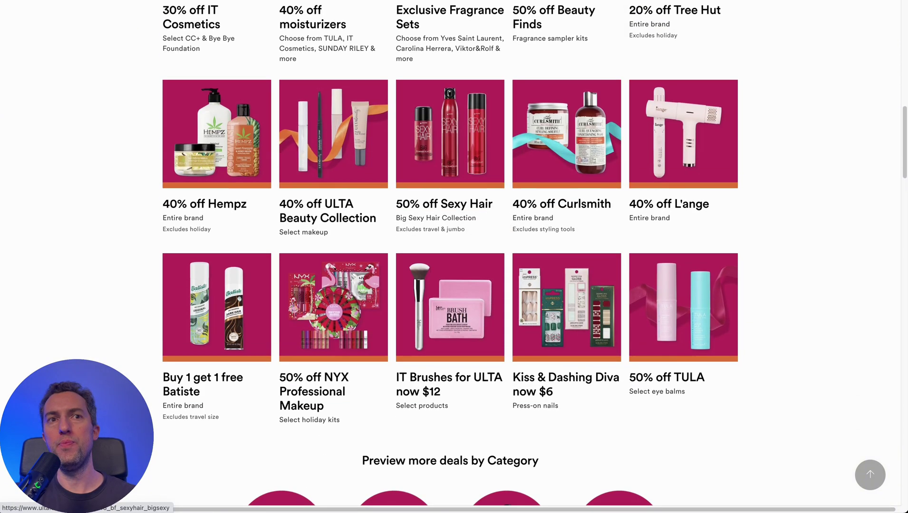
pyautogui.scroll(-2, 217, 238)
pyautogui.rightClick(233, 253)
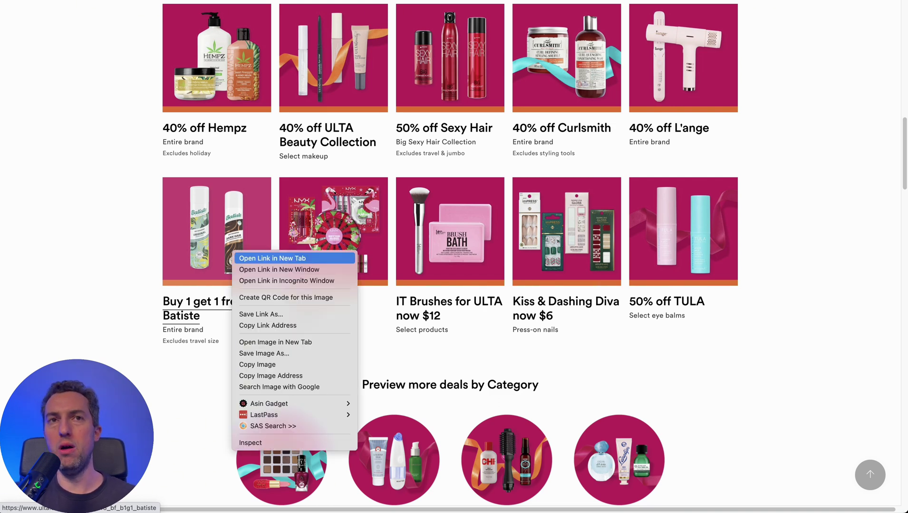
pyautogui.click(272, 258)
pyautogui.scroll(-1, 680, 238)
pyautogui.rightClick(688, 246)
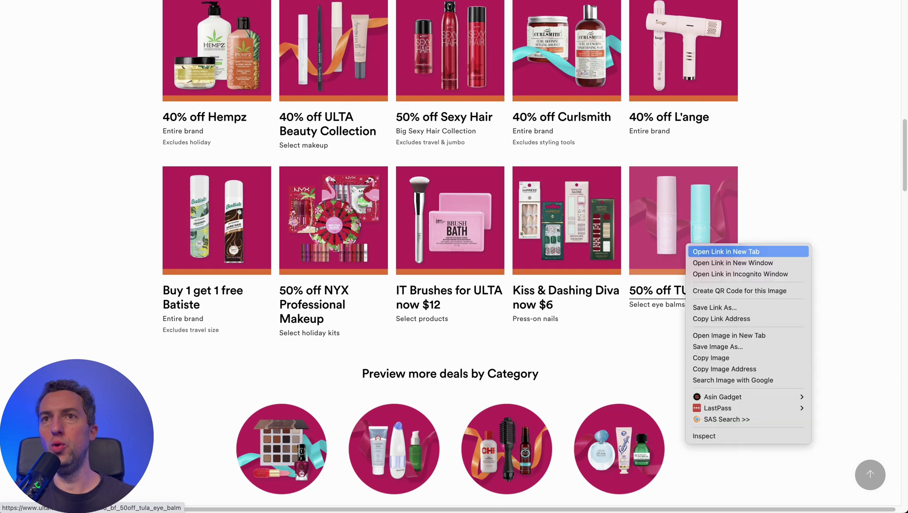
pyautogui.click(726, 252)
# Examine the further Black Friday deals listed under Coming Tue, Nov 21
pyautogui.scroll(-10, 726, 252)
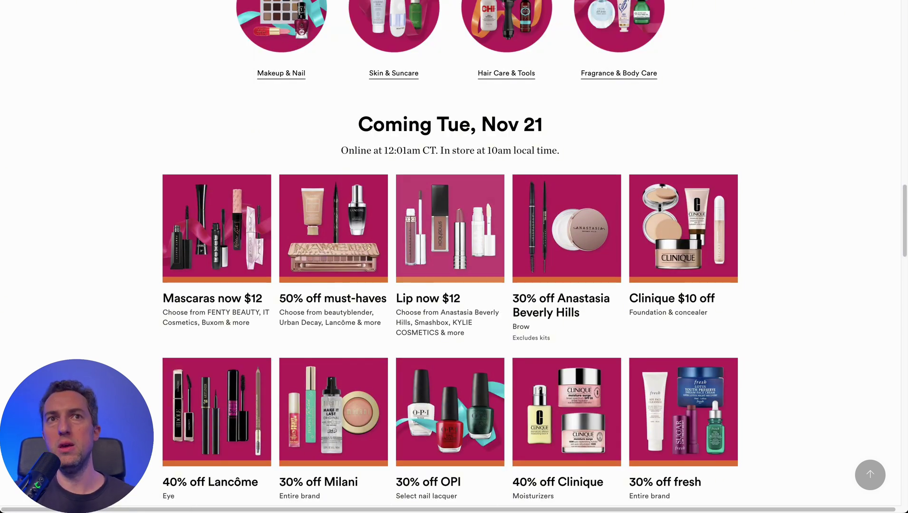
pyautogui.scroll(-1, 361, 205)
pyautogui.rightClick(361, 205)
pyautogui.press('Escape')
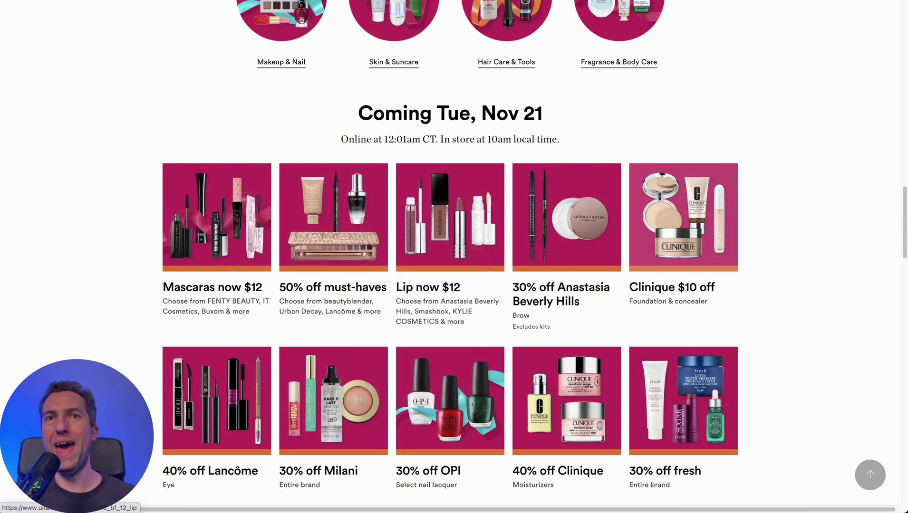
pyautogui.scroll(6, 450, 285)
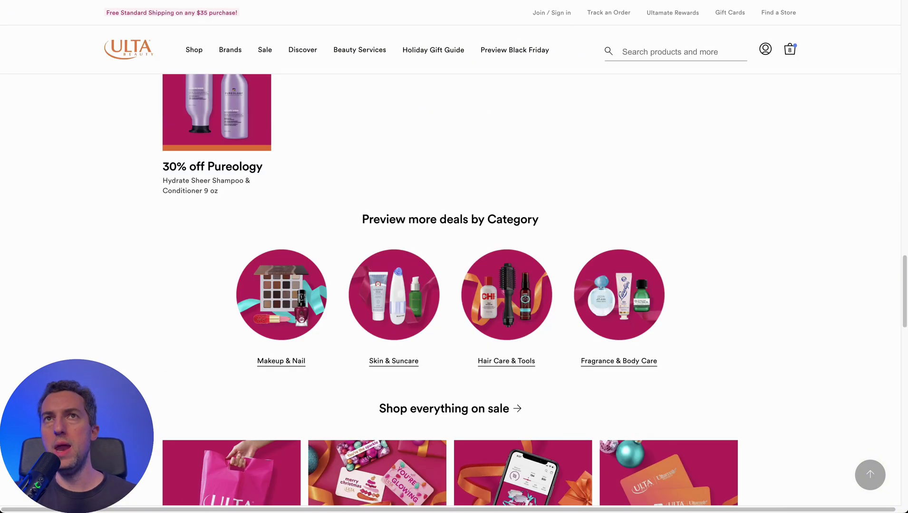
# Switch to the It's A 10 deal tab, analyse its products with a 50% discount, and pause the SourceMogul search
pyautogui.hotkey('ctrl', 'Tab')
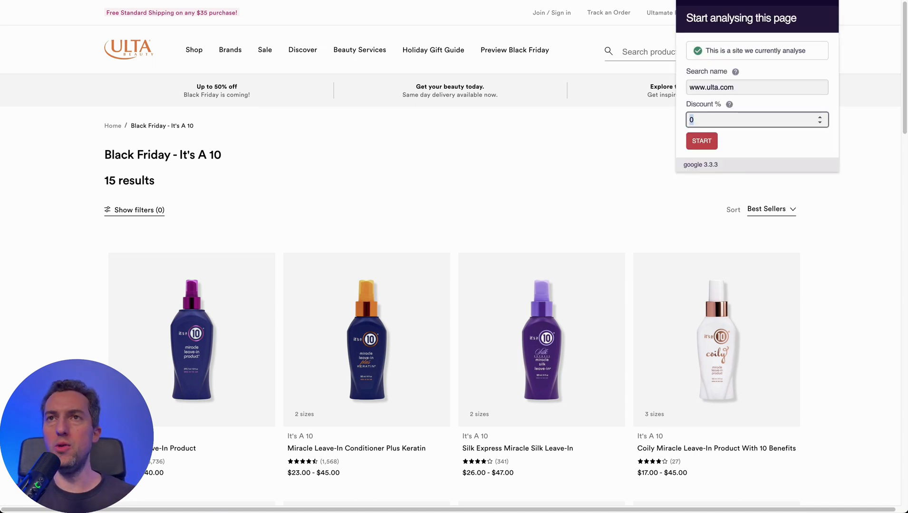
pyautogui.write('50')
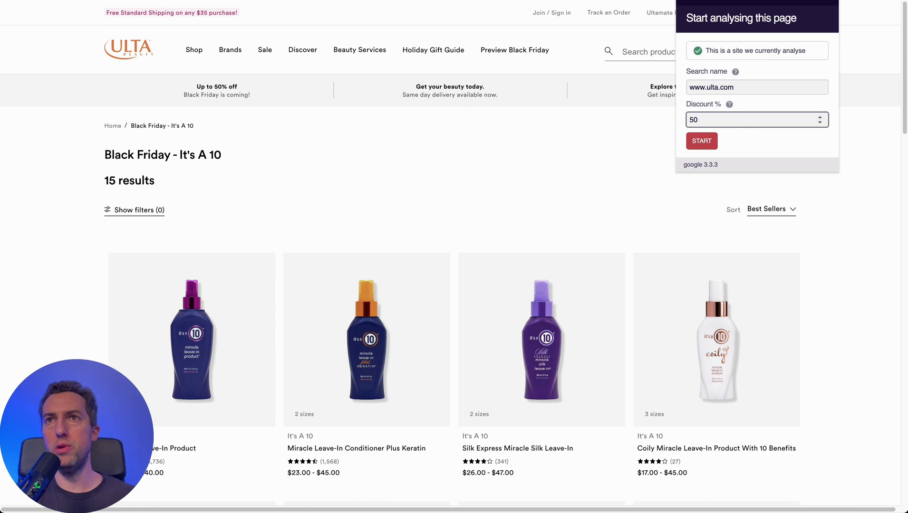
pyautogui.click(702, 140)
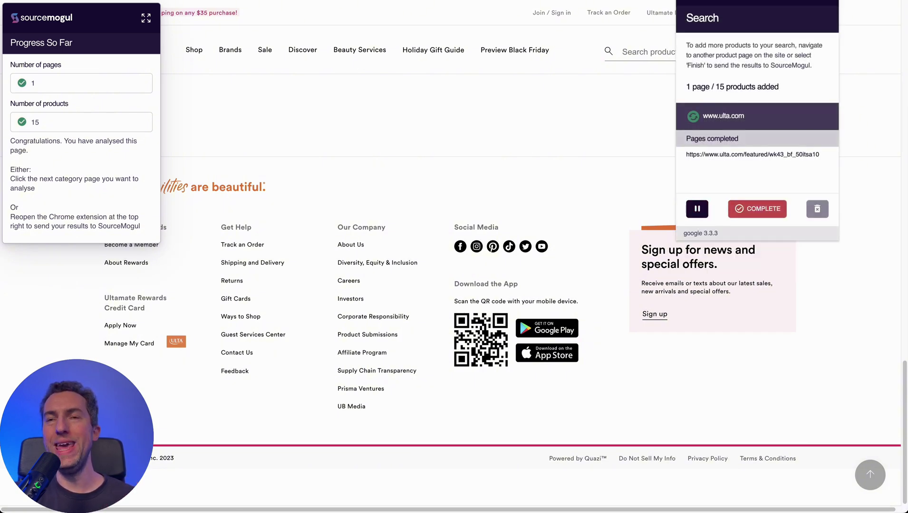
pyautogui.click(697, 209)
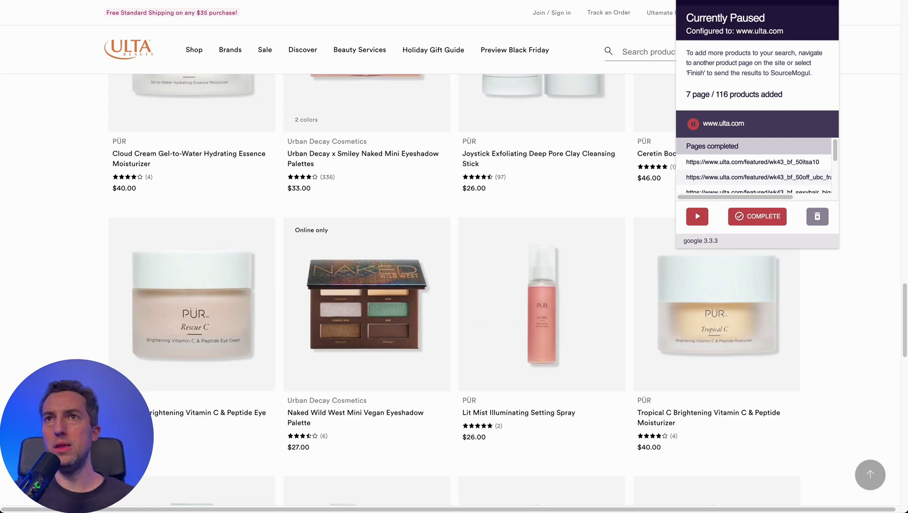
pyautogui.moveTo(686, 94); pyautogui.dragTo(783, 95)
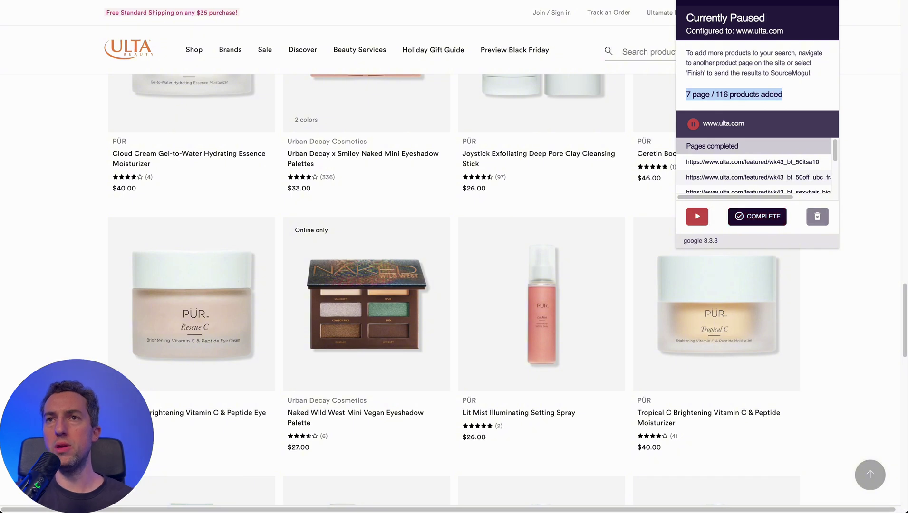
pyautogui.click(756, 217)
pyautogui.click(705, 112)
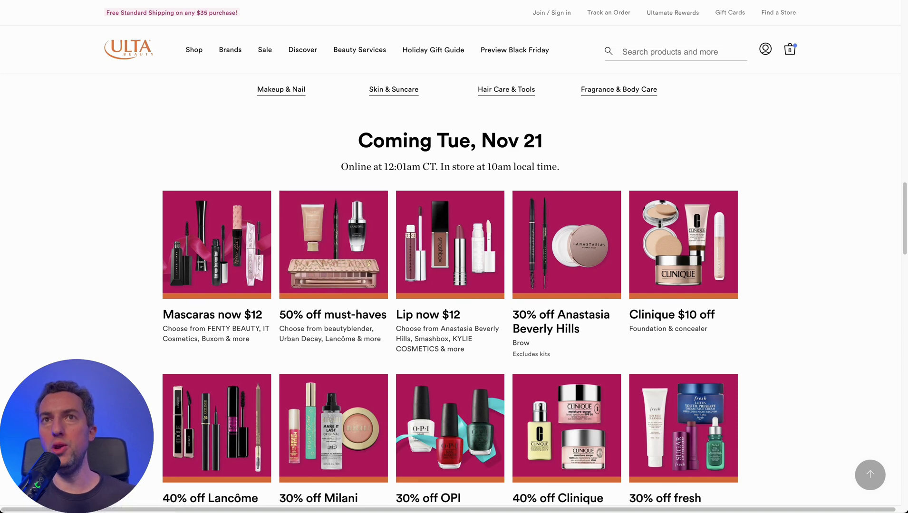
# Open the 50% off must-haves deal under Coming Tue, Nov 21 and look through its makeup products
pyautogui.moveTo(543, 141); pyautogui.dragTo(357, 141)
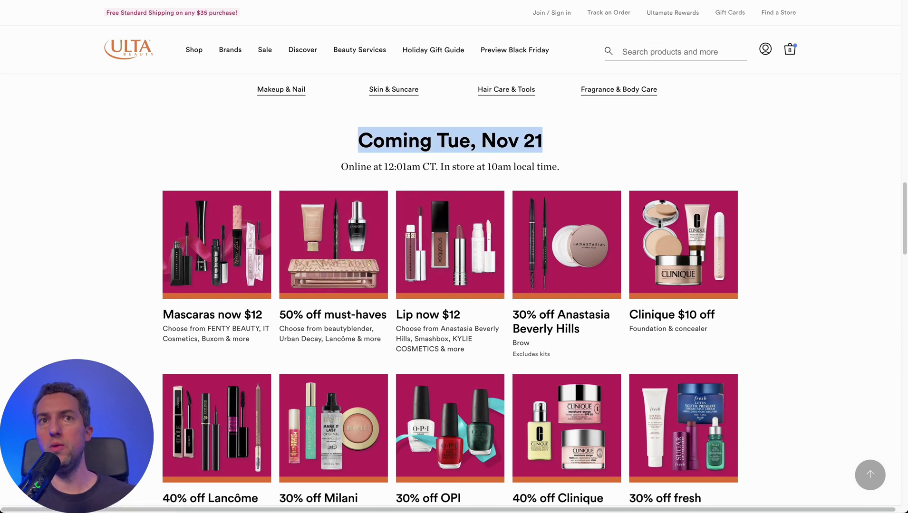
pyautogui.rightClick(364, 250)
pyautogui.click(390, 259)
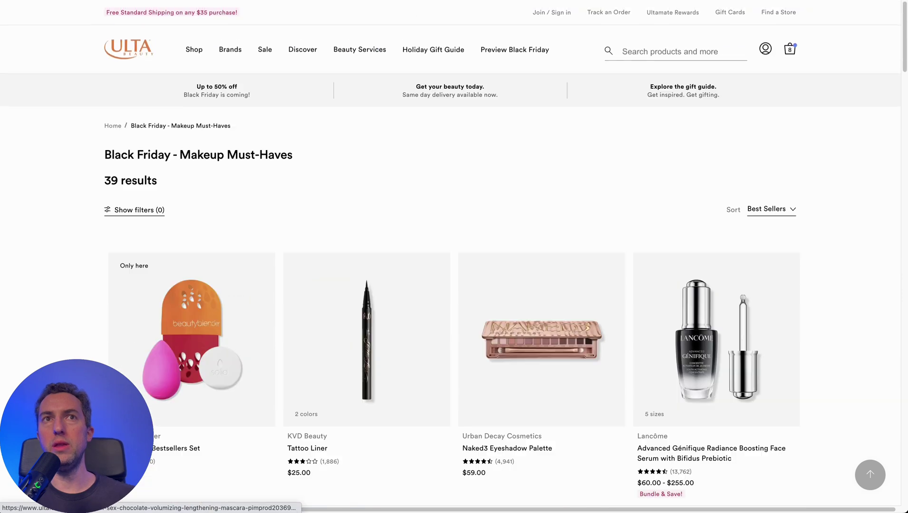
pyautogui.scroll(-10, 454, 257)
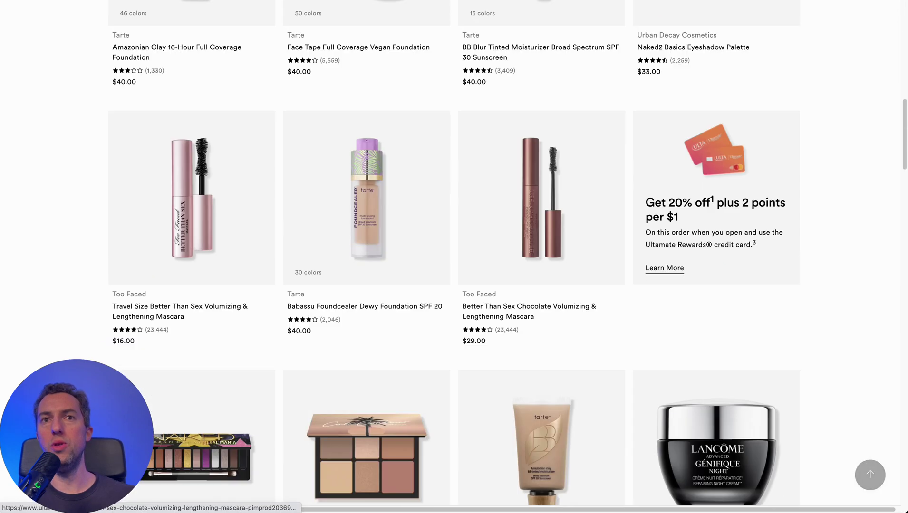
pyautogui.scroll(-9, 454, 256)
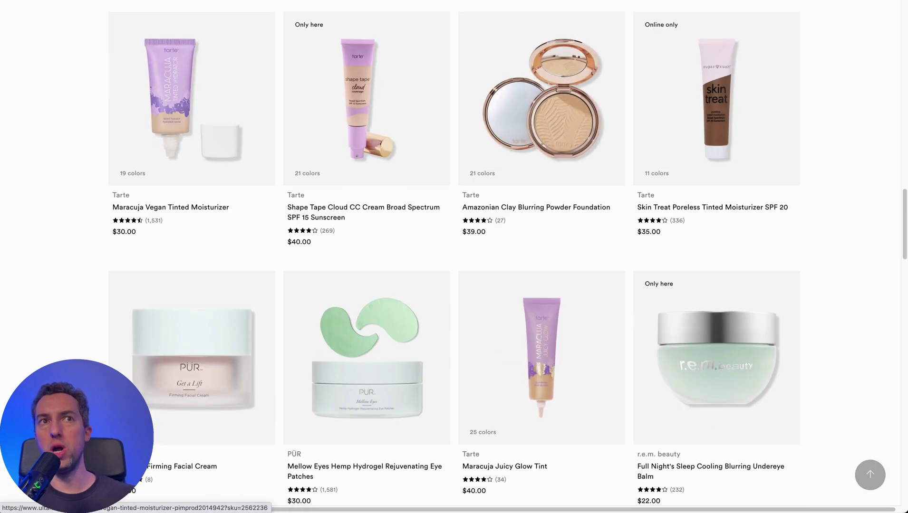
pyautogui.scroll(20, 454, 257)
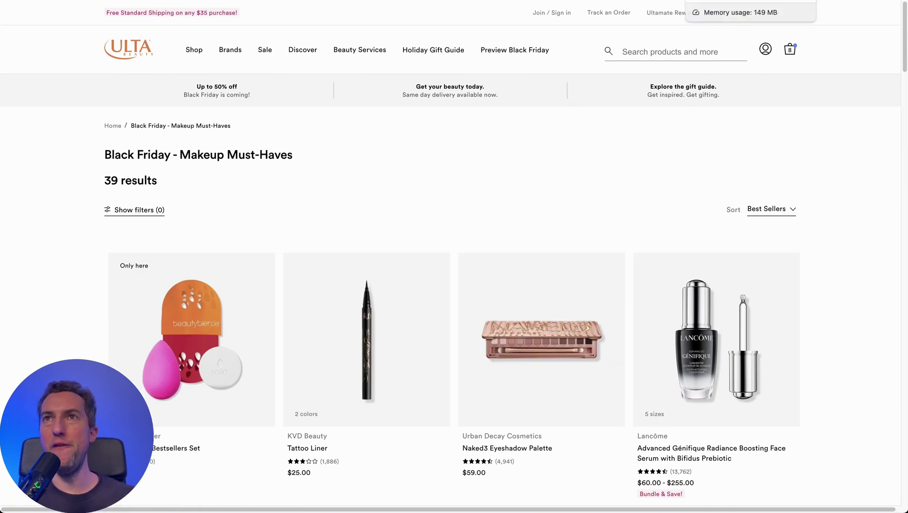
# Compare the Ulta price of the Tarte Maracuja Vegan Tinted Moisturizer with its Amazon listing, including the listing's price history and profit data
pyautogui.hotkey('ctrl', 'Tab')
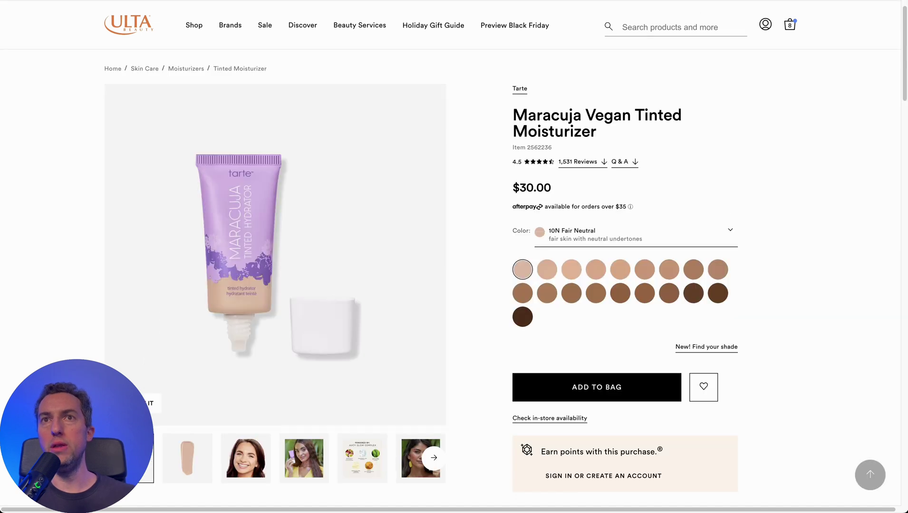
pyautogui.moveTo(536, 188); pyautogui.dragTo(519, 187)
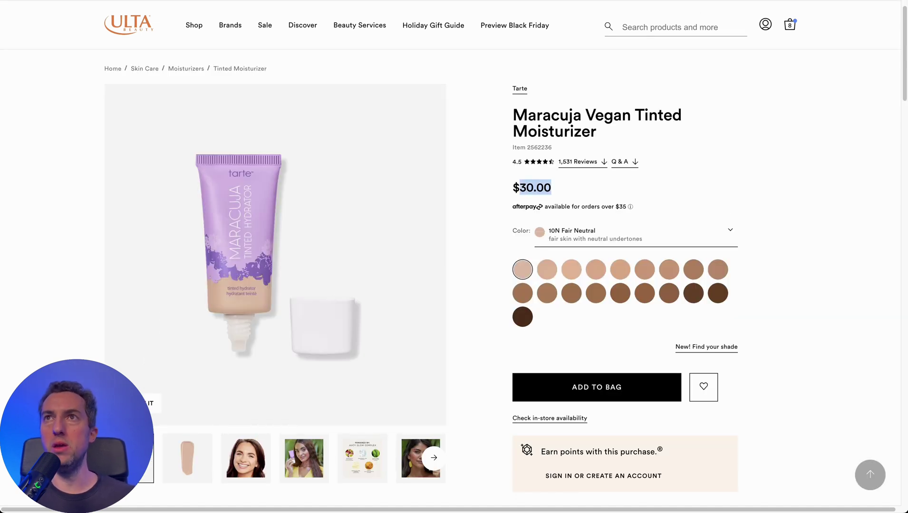
pyautogui.hotkey('ctrl', 'Tab')
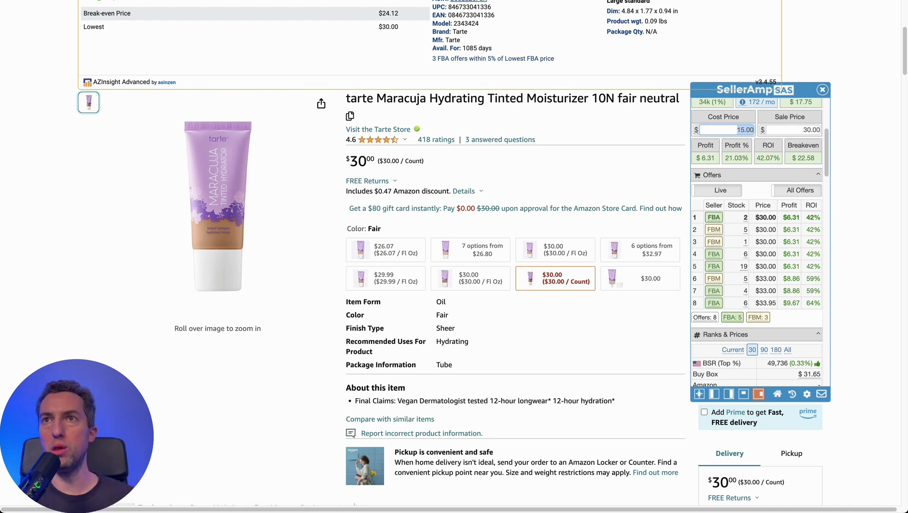
pyautogui.scroll(-3, 447, 428)
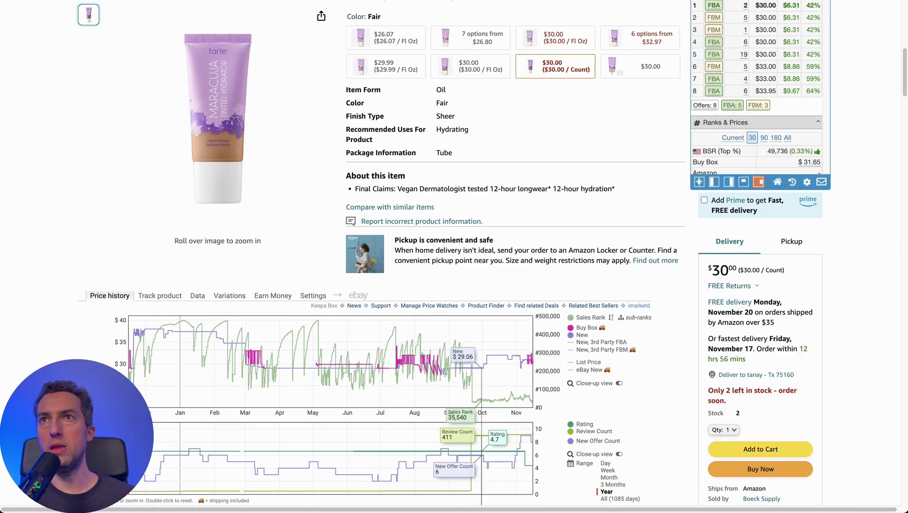
pyautogui.scroll(5, 447, 428)
pyautogui.scroll(2, 757, 361)
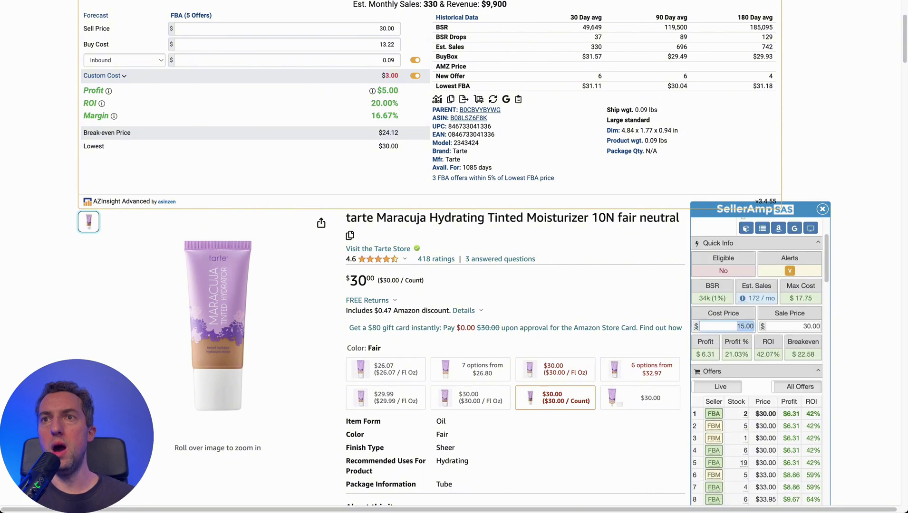
pyautogui.scroll(2, 454, 352)
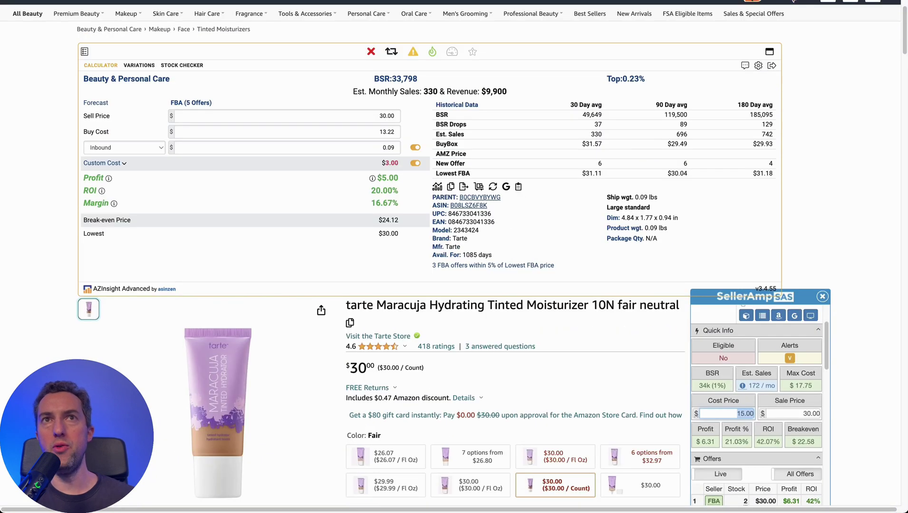
# Check the Amazon listing's variations in AZInsight and review the cost and sale prices in SellerAmp
pyautogui.click(139, 65)
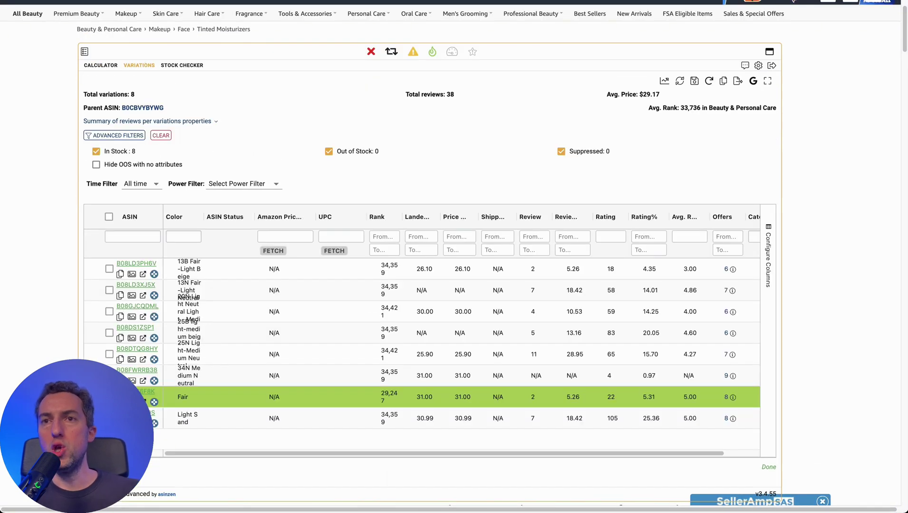
pyautogui.click(101, 65)
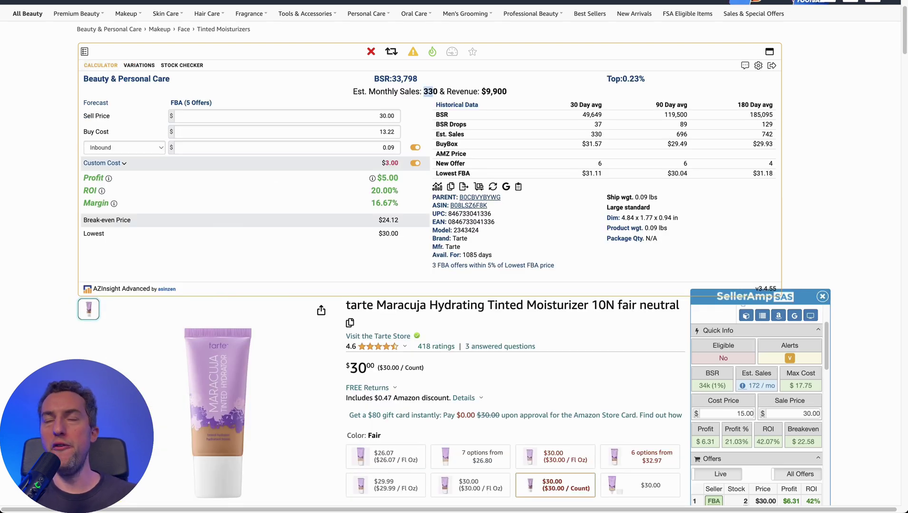
pyautogui.scroll(-4, 464, 186)
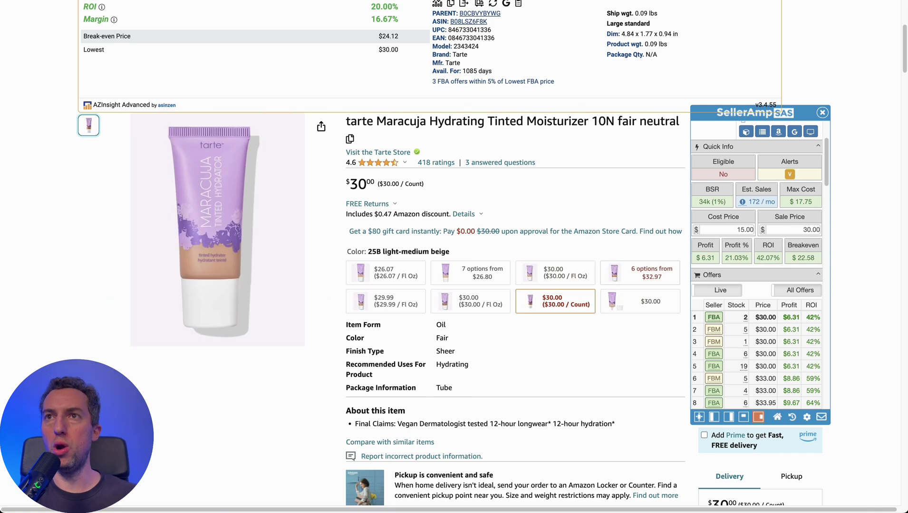
pyautogui.click(728, 230)
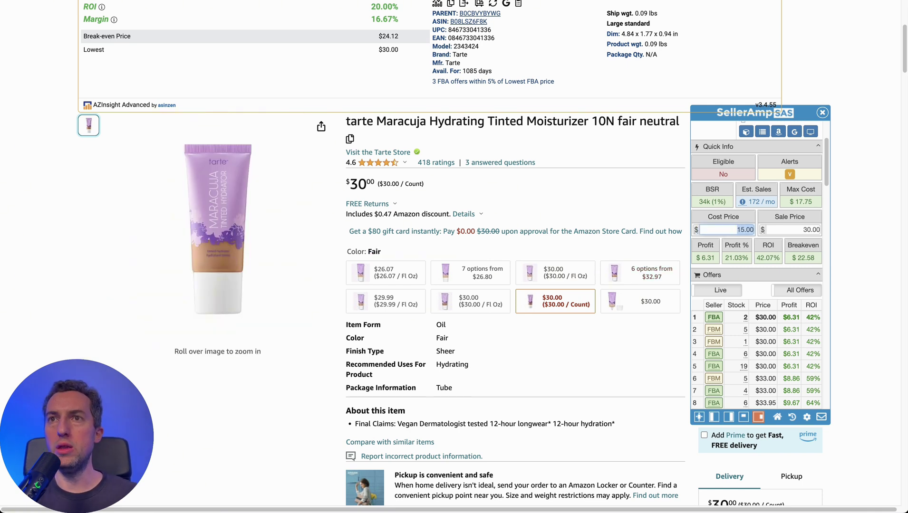
pyautogui.press('Tab')
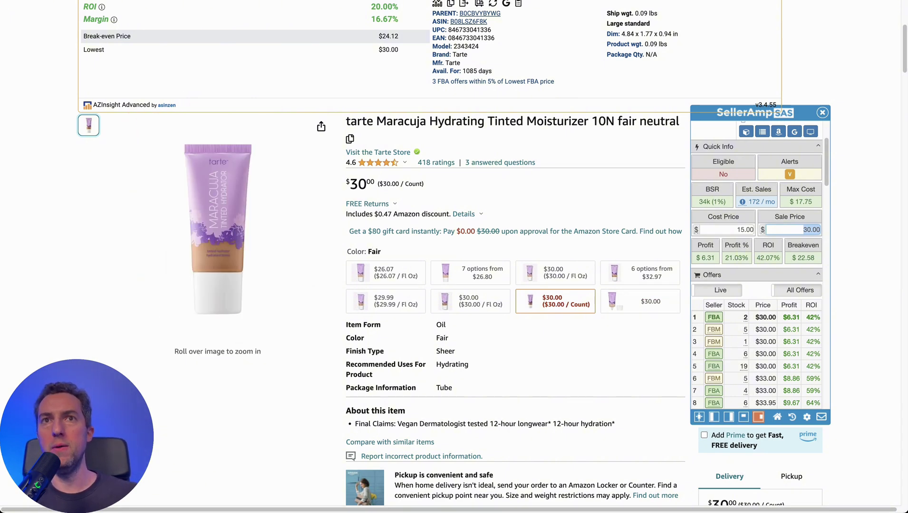
pyautogui.scroll(-5, 454, 257)
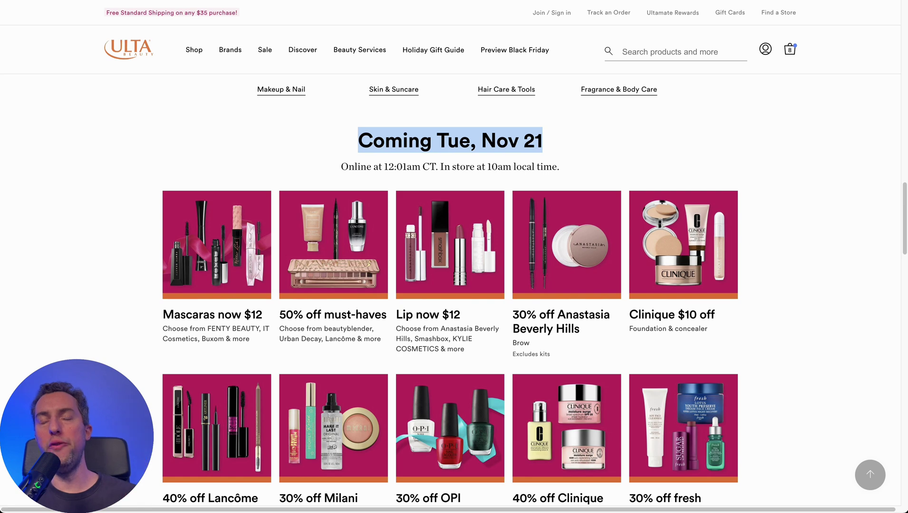
# Return to Ulta's hottest deals preview and set the SourceMogul search discount to 40%
pyautogui.scroll(15, 450, 290)
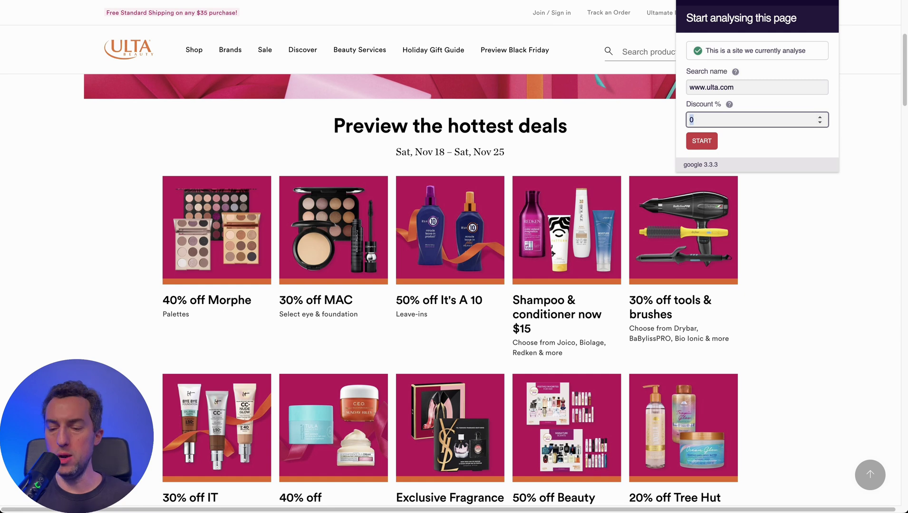
pyautogui.write('40')
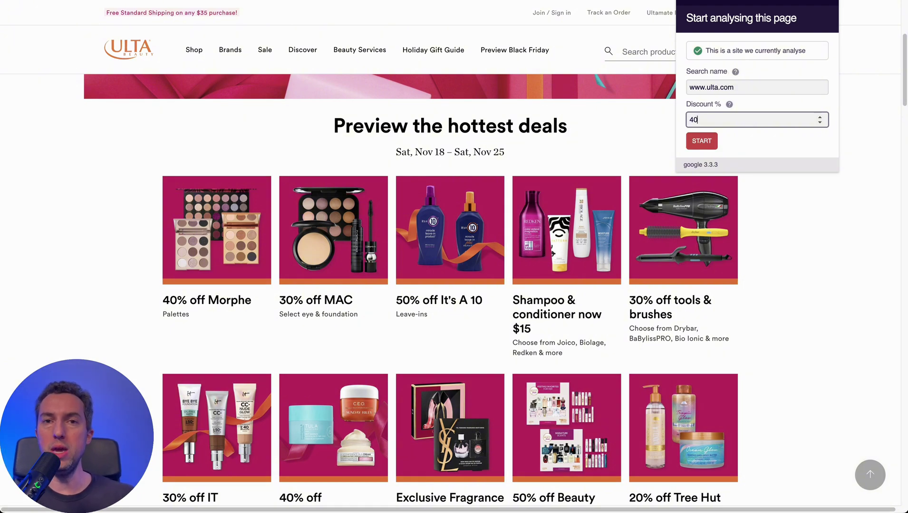
pyautogui.press('Return')
# Look through the second page of completed searches in the SourceMogul web app
pyautogui.scroll(-2, 207, 234)
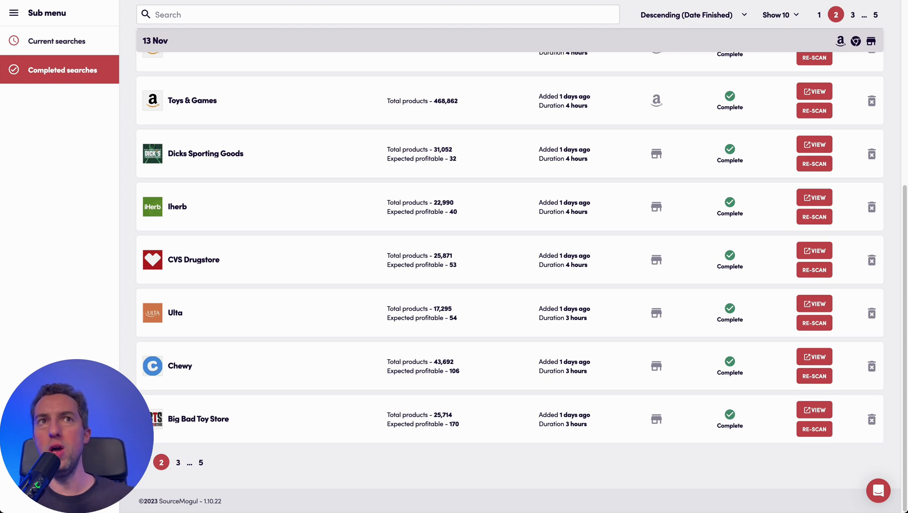
pyautogui.scroll(5, 510, 280)
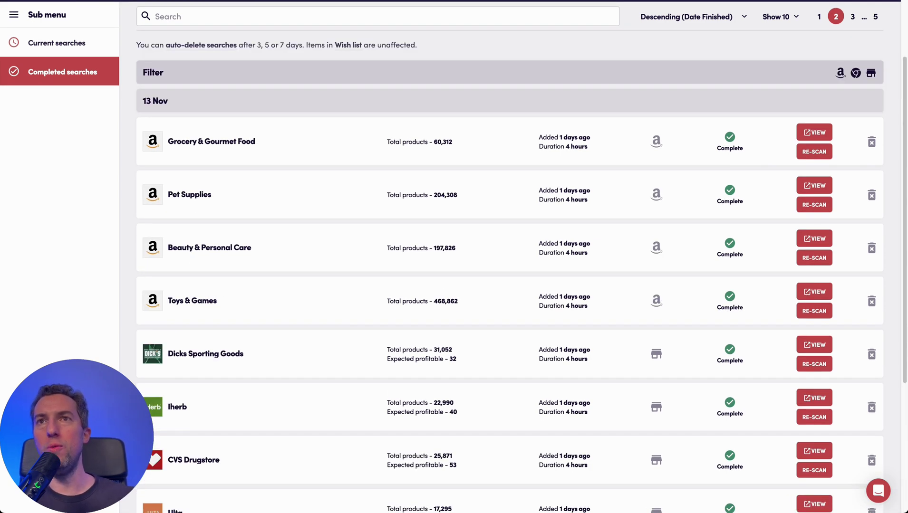
pyautogui.scroll(-4, 509, 280)
pyautogui.scroll(6, 509, 280)
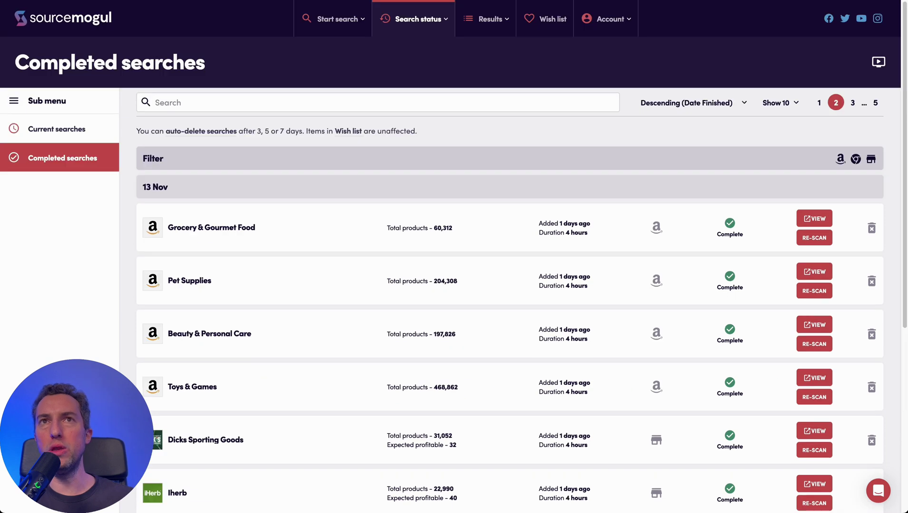